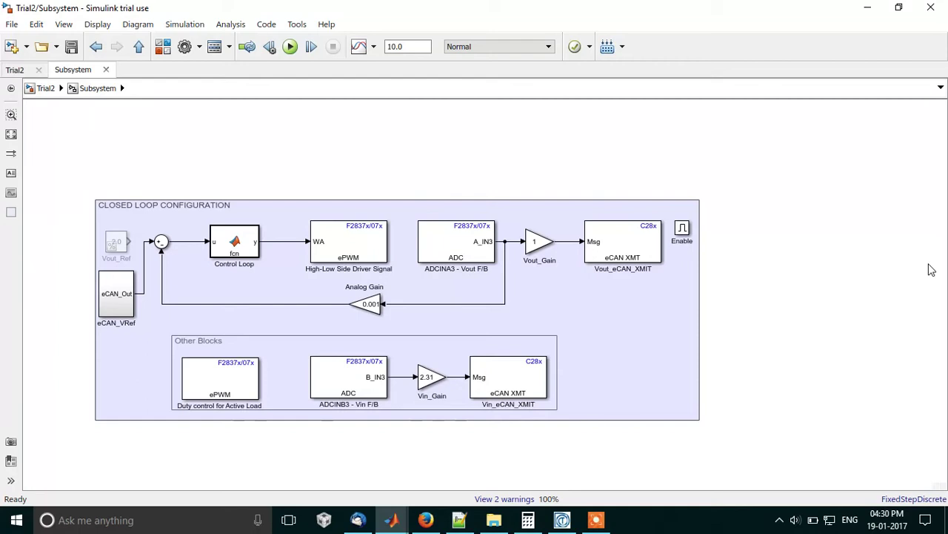
# - Select the greyed-out Vout_Ref block and the eCAN_Out reference block in the closed-loop configuration
pyautogui.click(580, 315)
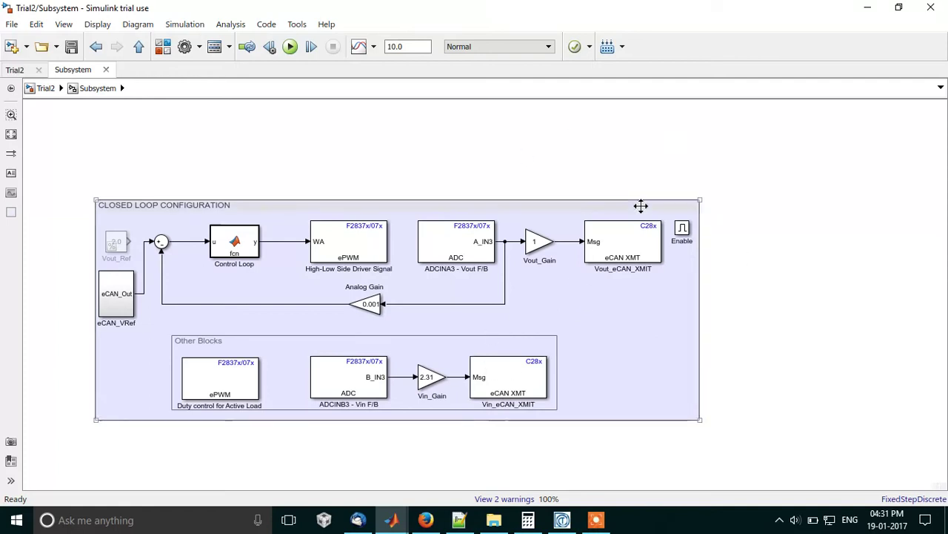
pyautogui.click(120, 239)
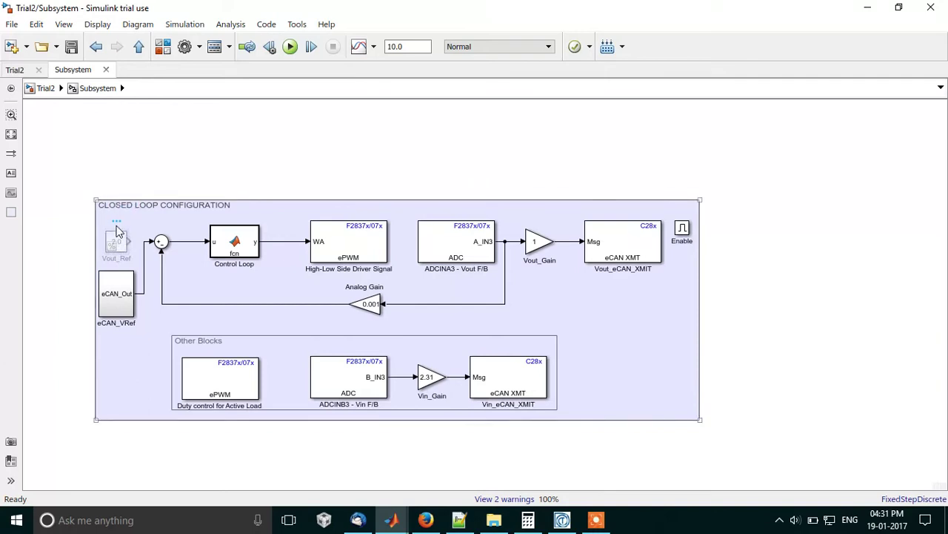
pyautogui.click(120, 308)
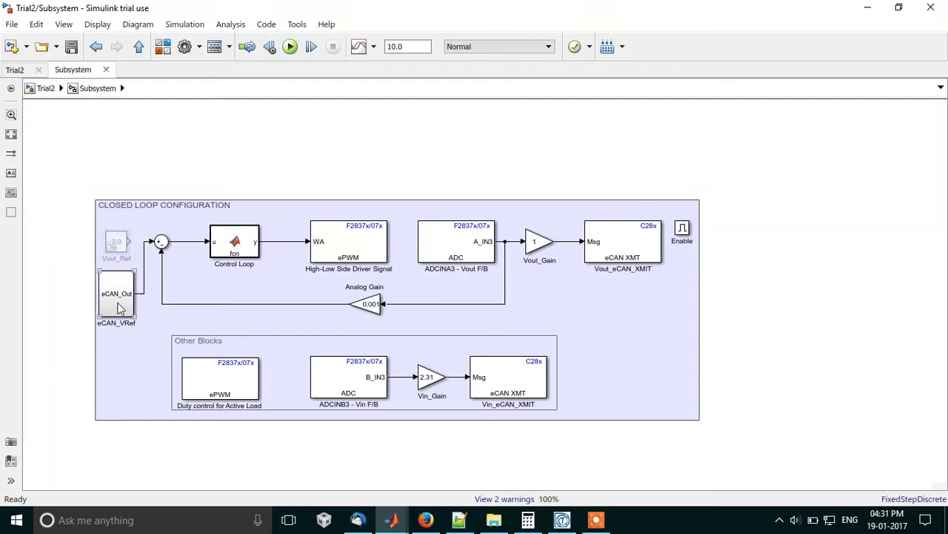
pyautogui.click(117, 242)
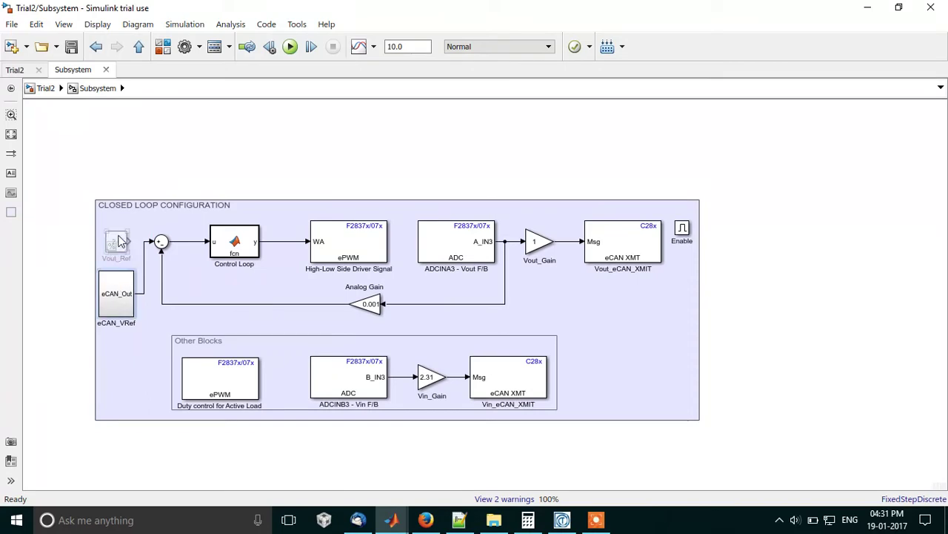
pyautogui.click(167, 261)
pyautogui.click(562, 519)
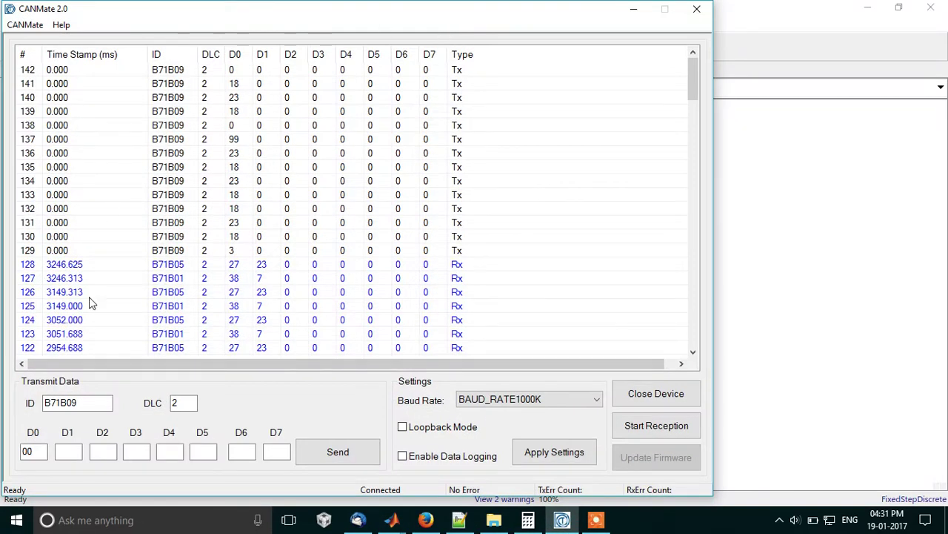
pyautogui.moveTo(36, 451); pyautogui.dragTo(15, 451)
# - Minimize CANMate 2.0 and select the eCAN_Out reference block in the closed-loop diagram
pyautogui.click(631, 10)
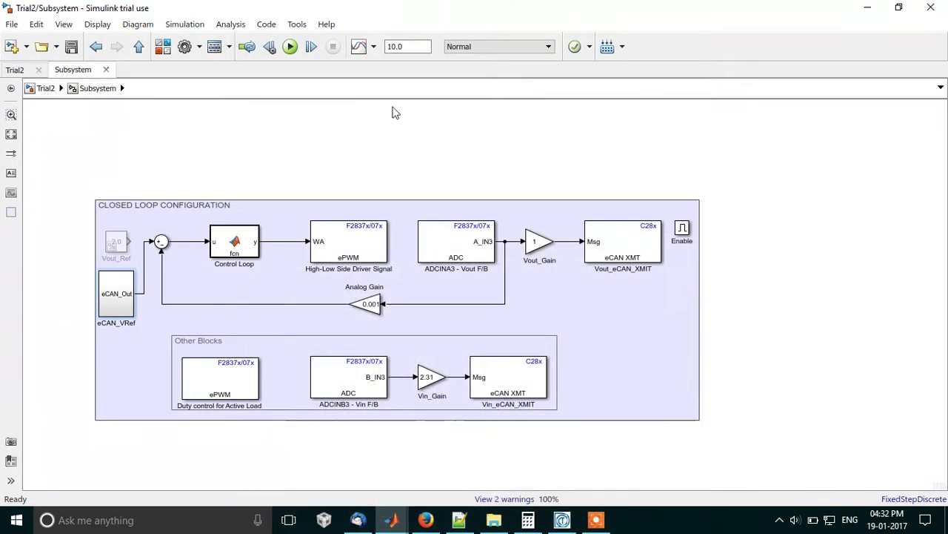
pyautogui.click(170, 242)
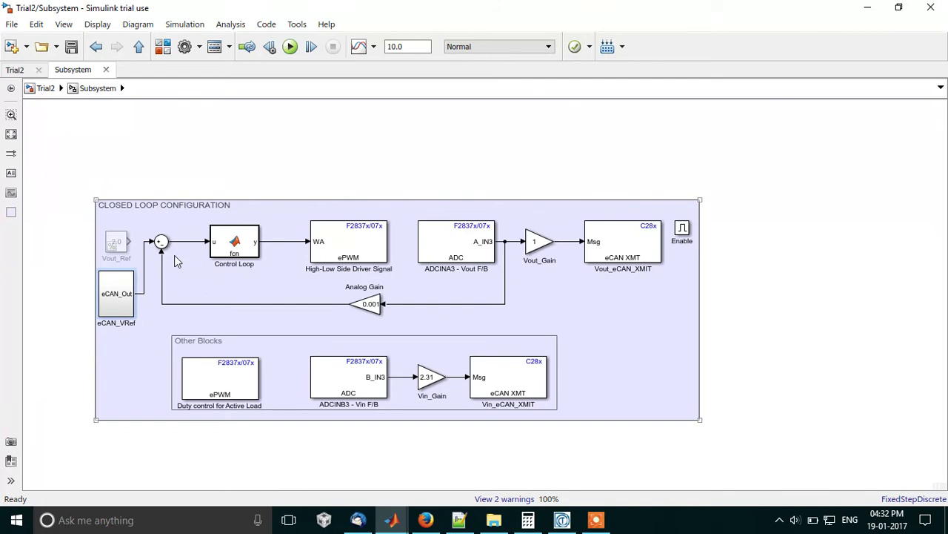
pyautogui.click(127, 293)
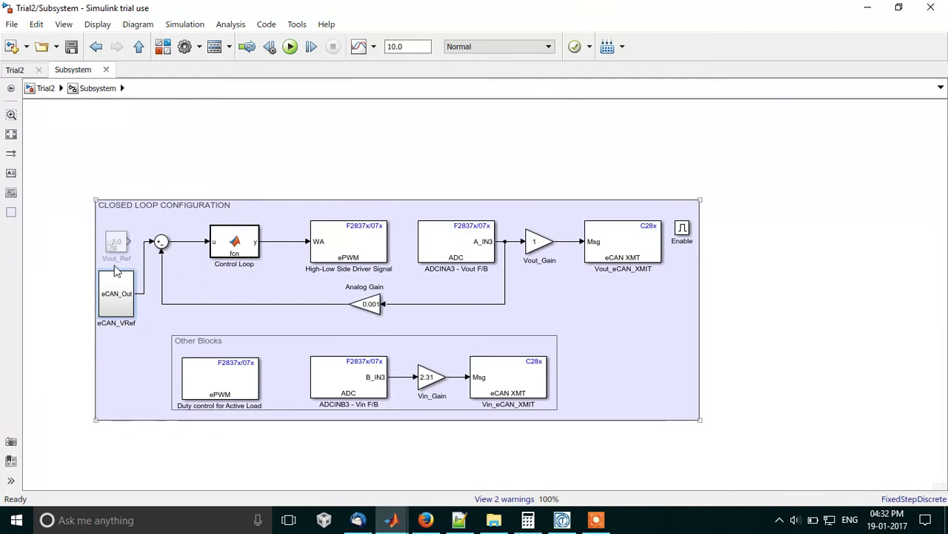
pyautogui.click(131, 255)
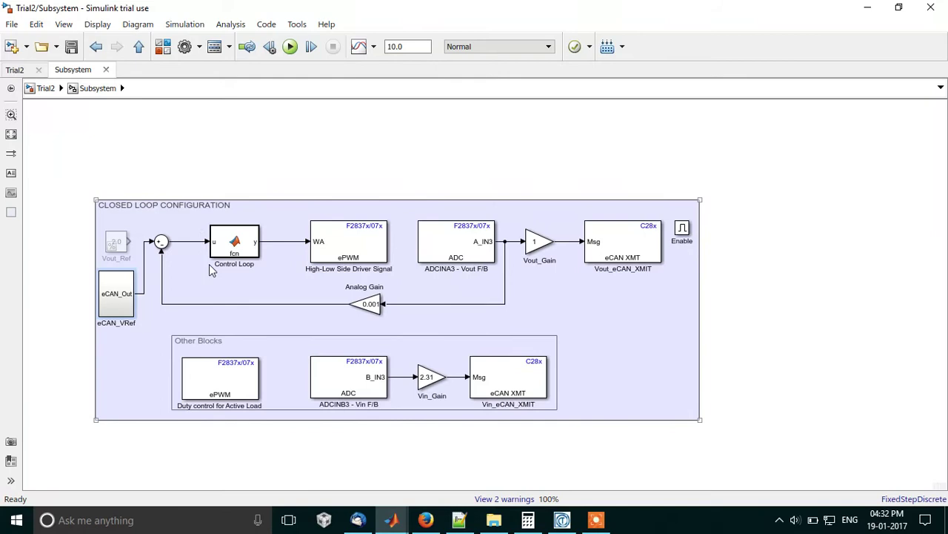
# - Review the Control Loop block's MATLAB function code, then go back to the Simulink subsystem
pyautogui.click(236, 247)
pyautogui.doubleClick(236, 247)
pyautogui.scroll(1, 389, 265)
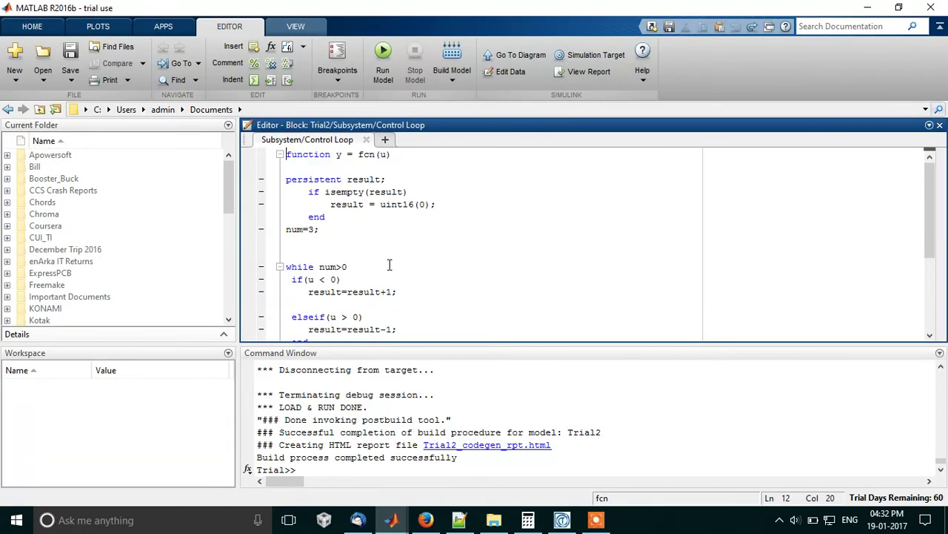
pyautogui.scroll(-4, 391, 267)
pyautogui.scroll(4, 389, 265)
pyautogui.scroll(-4, 399, 234)
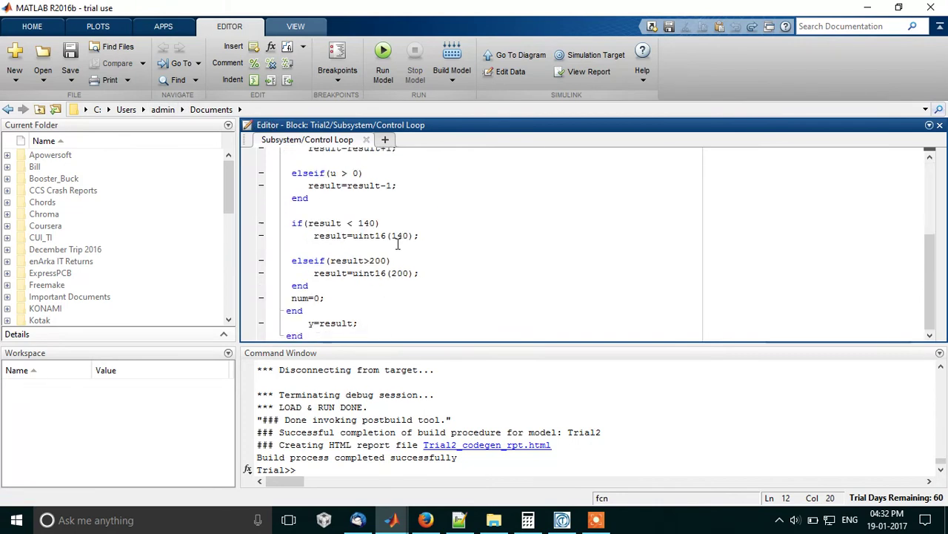
pyautogui.moveTo(391, 520)
pyautogui.click(497, 445)
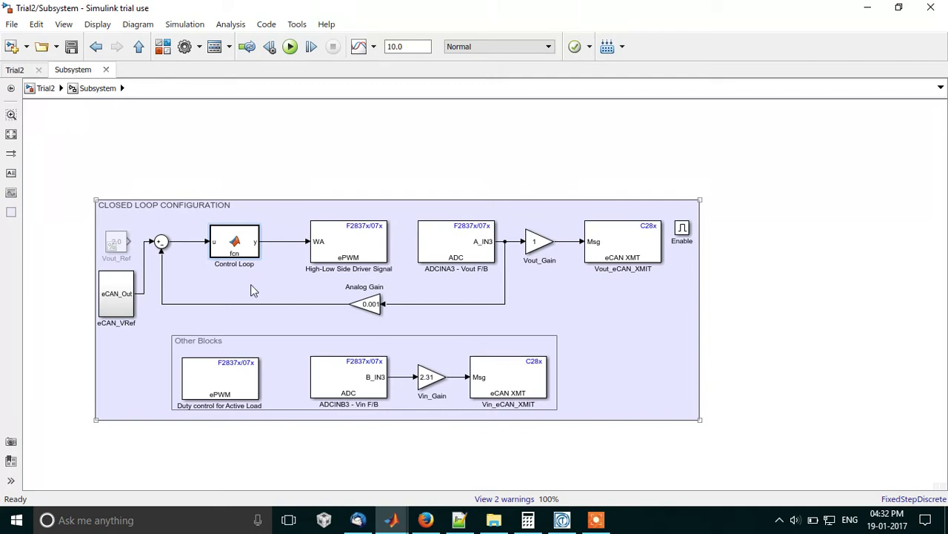
pyautogui.click(249, 230)
pyautogui.click(282, 263)
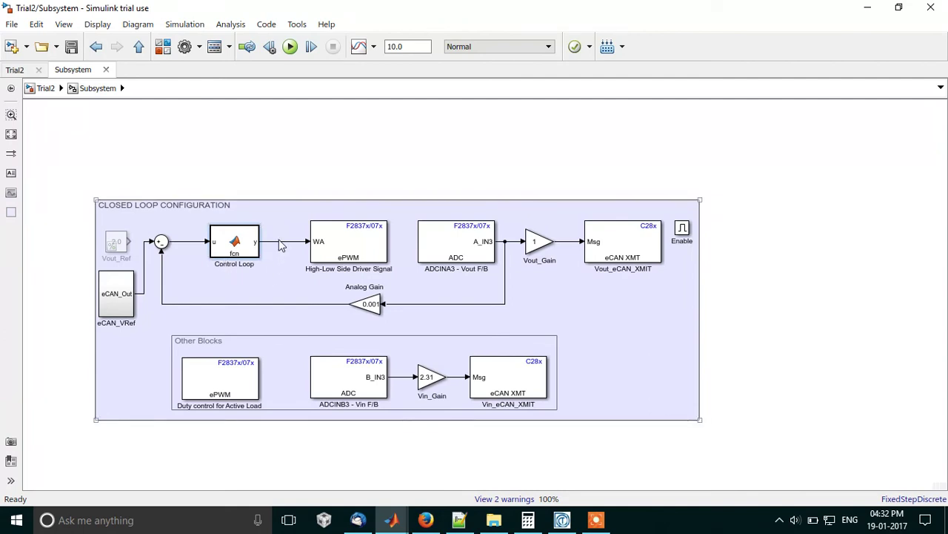
pyautogui.click(211, 241)
pyautogui.click(335, 242)
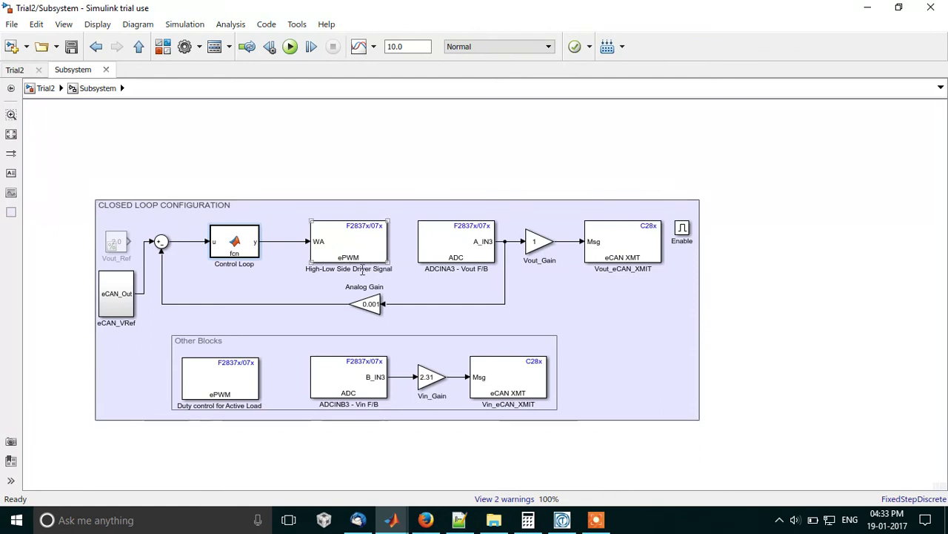
pyautogui.click(466, 291)
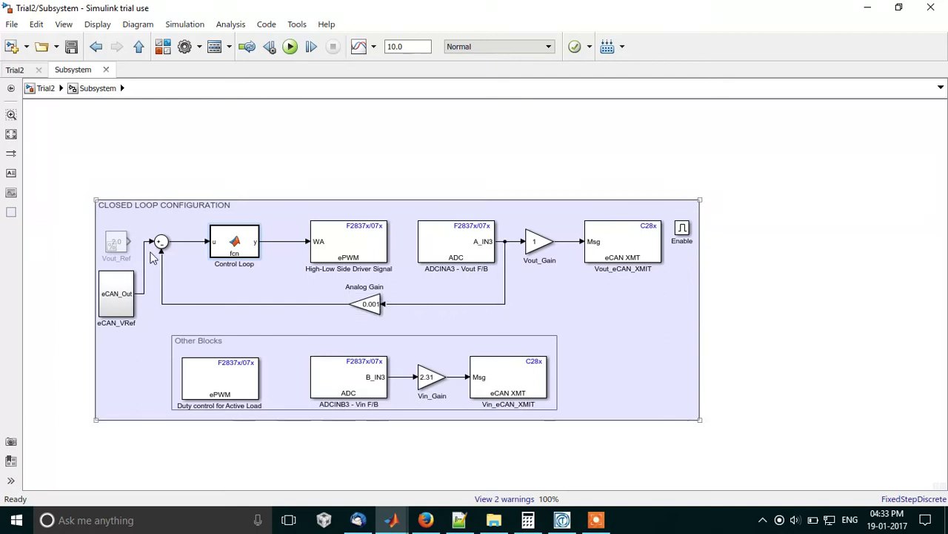
pyautogui.click(482, 247)
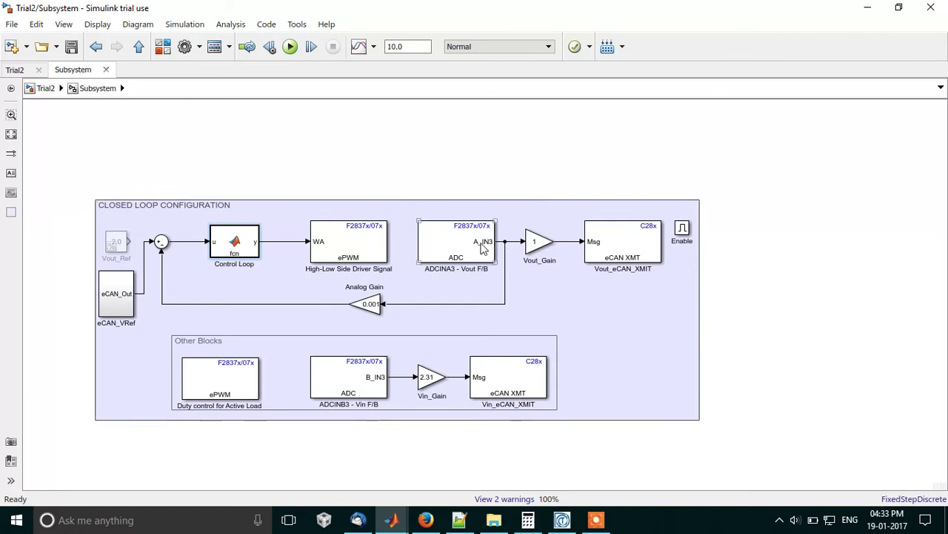
pyautogui.click(117, 302)
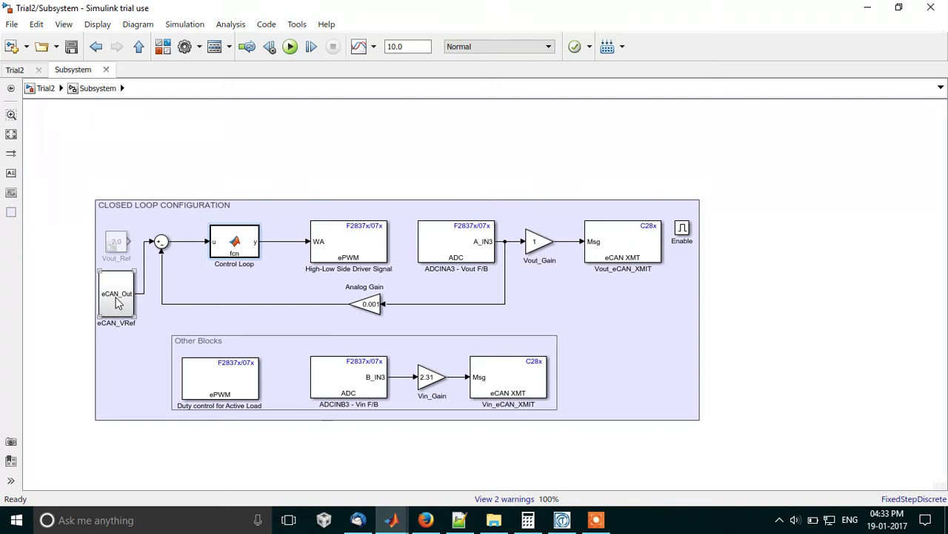
pyautogui.click(154, 249)
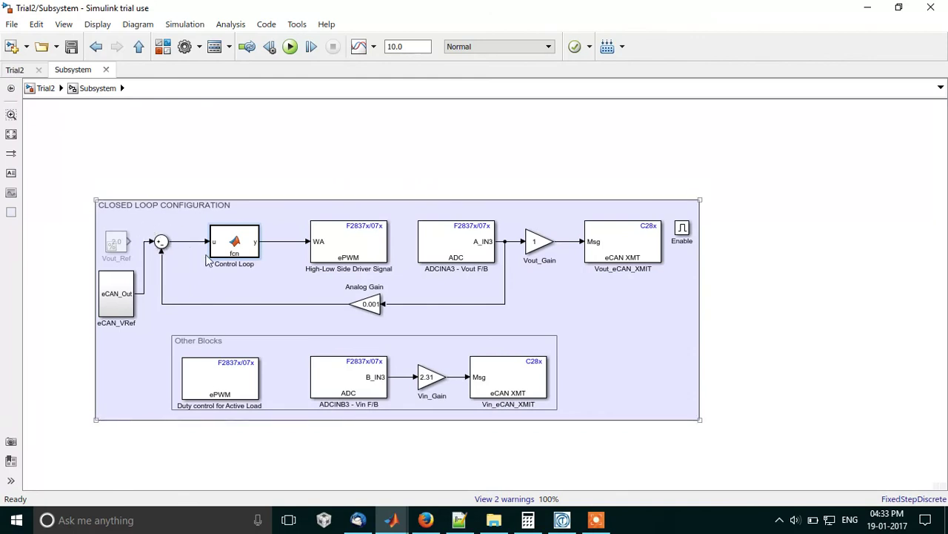
pyautogui.click(228, 254)
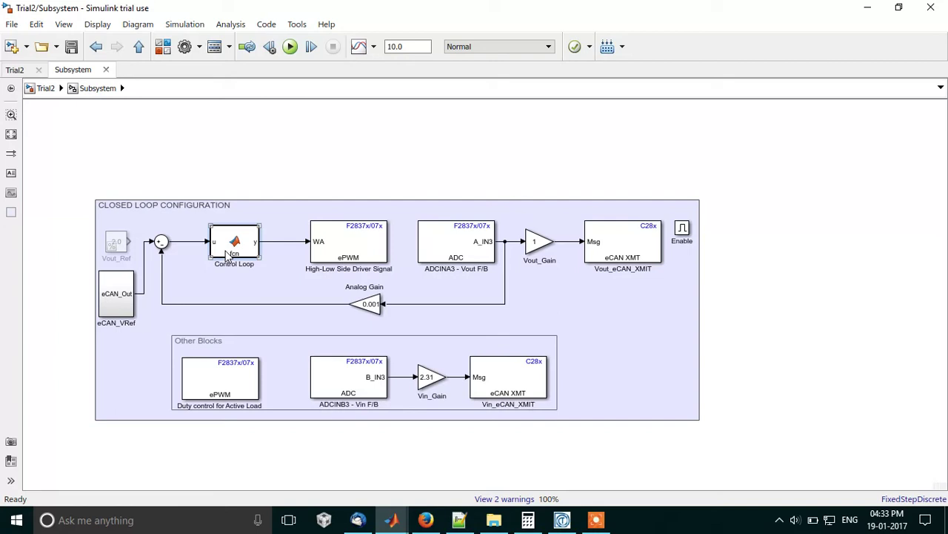
pyautogui.click(263, 253)
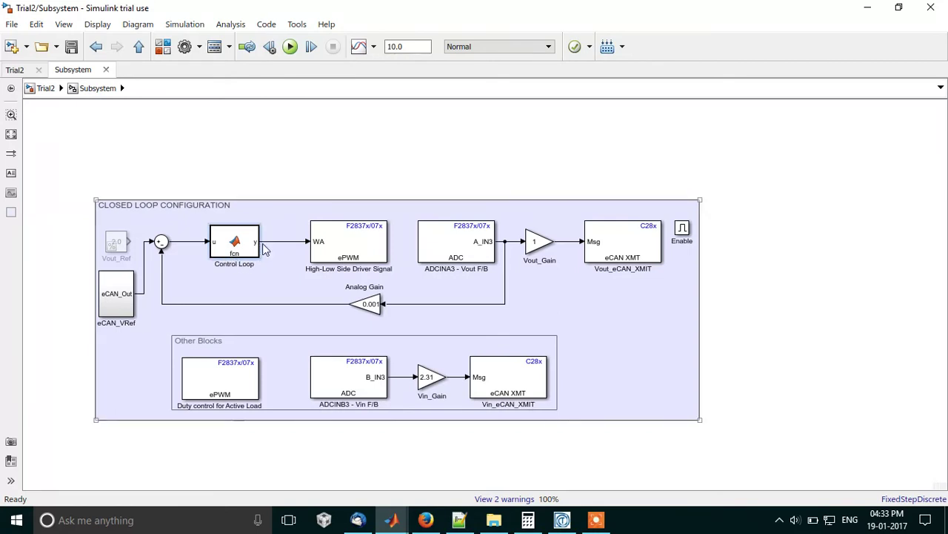
pyautogui.click(528, 247)
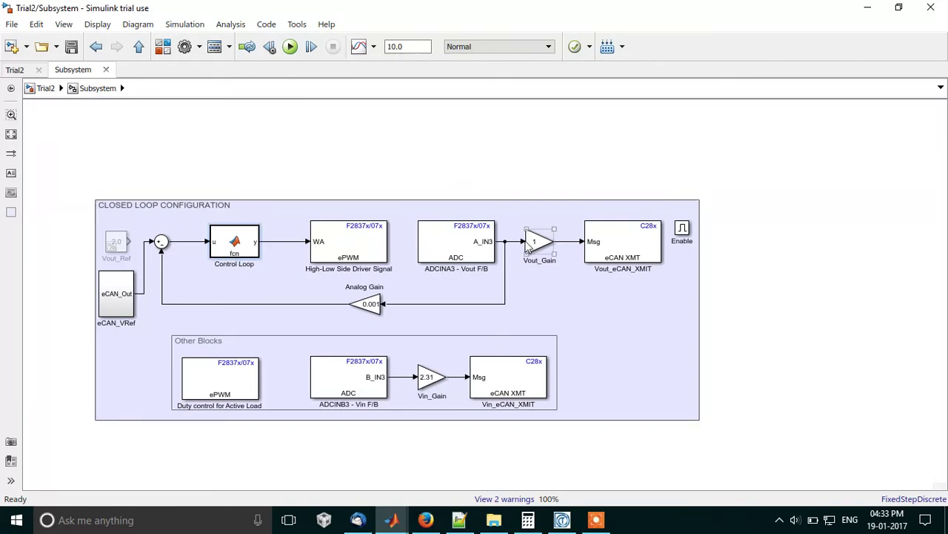
pyautogui.click(513, 248)
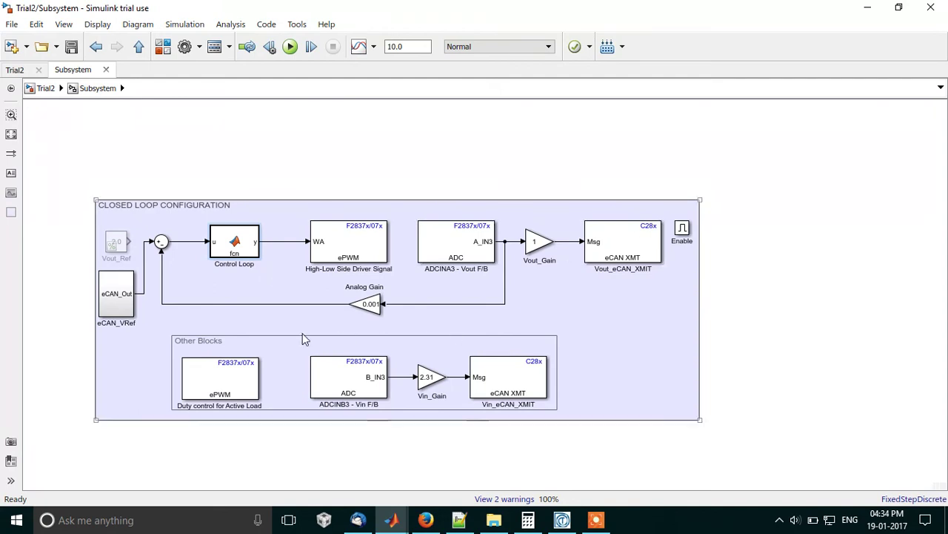
pyautogui.click(519, 387)
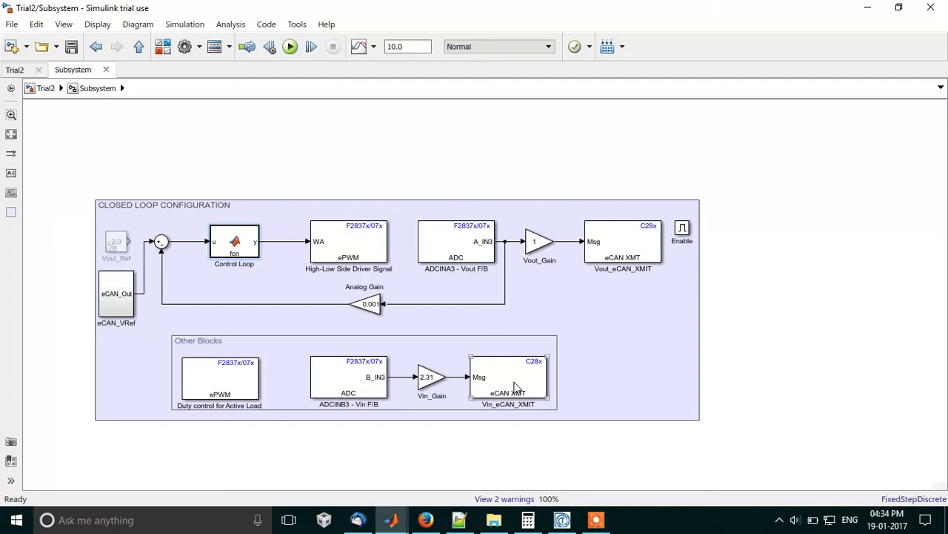
pyautogui.click(618, 355)
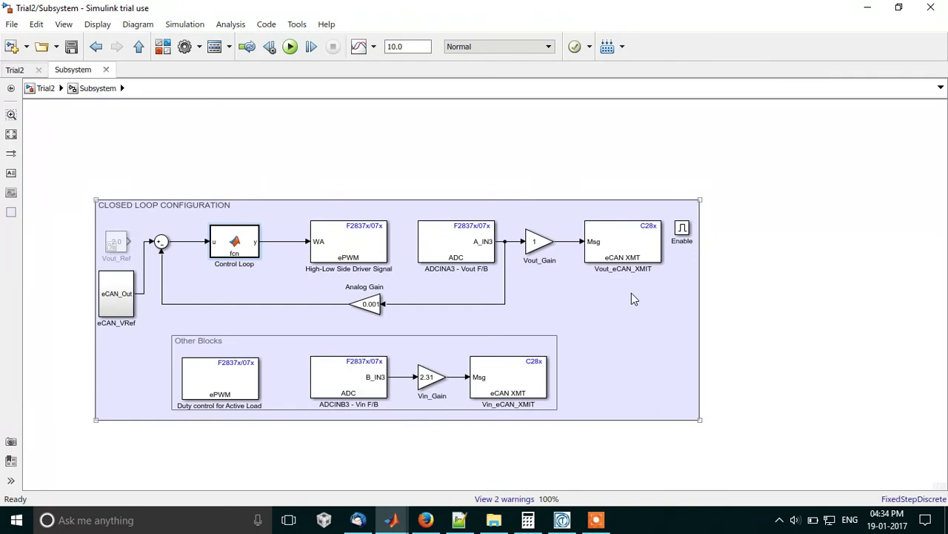
pyautogui.click(574, 442)
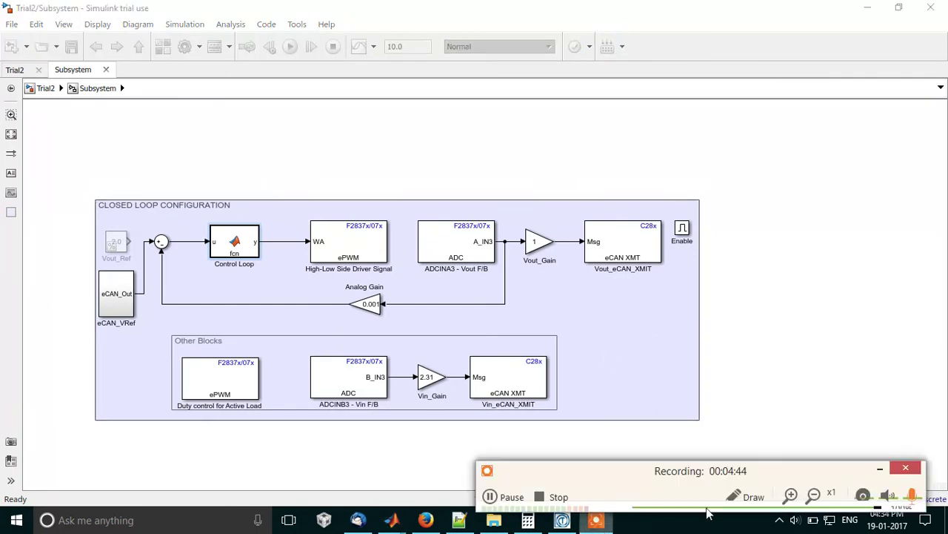